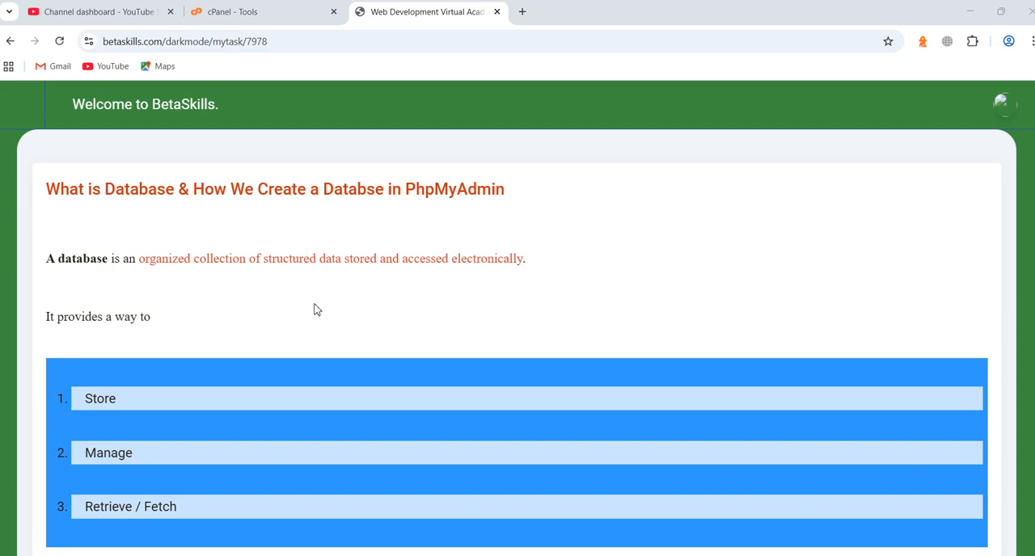
Read through the lesson page on what a database is and the steps for creating one in phpMyAdmin
scroll(342, 321, "down", 3)
scroll(345, 331, "up", 1)
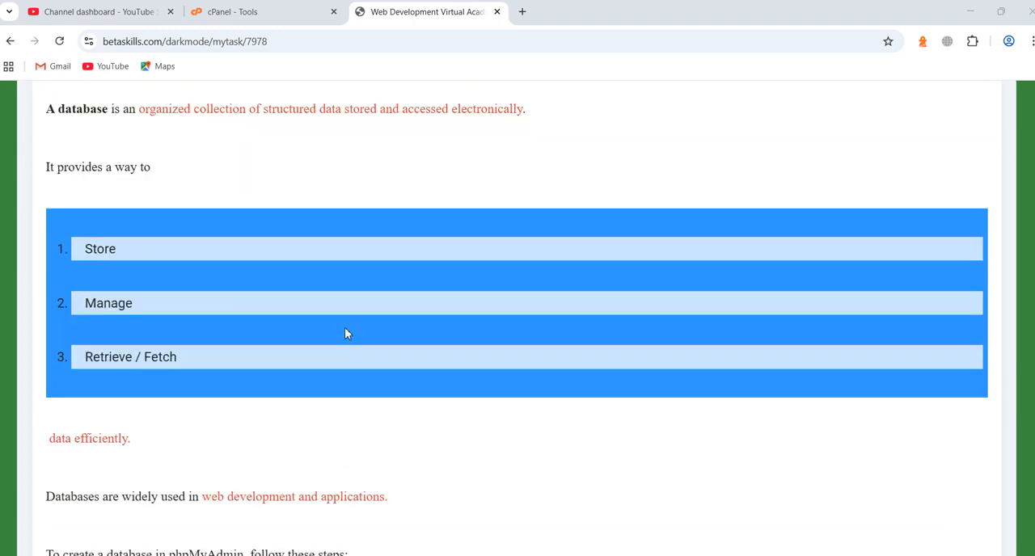
scroll(345, 332, "up", 2)
scroll(346, 331, "down", 1)
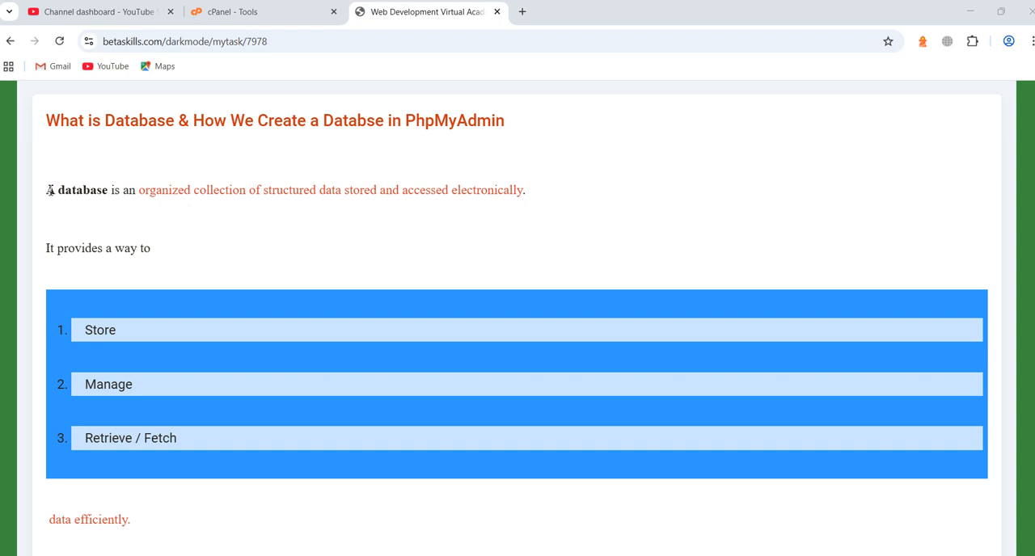
left_click_drag(49, 190, 555, 196)
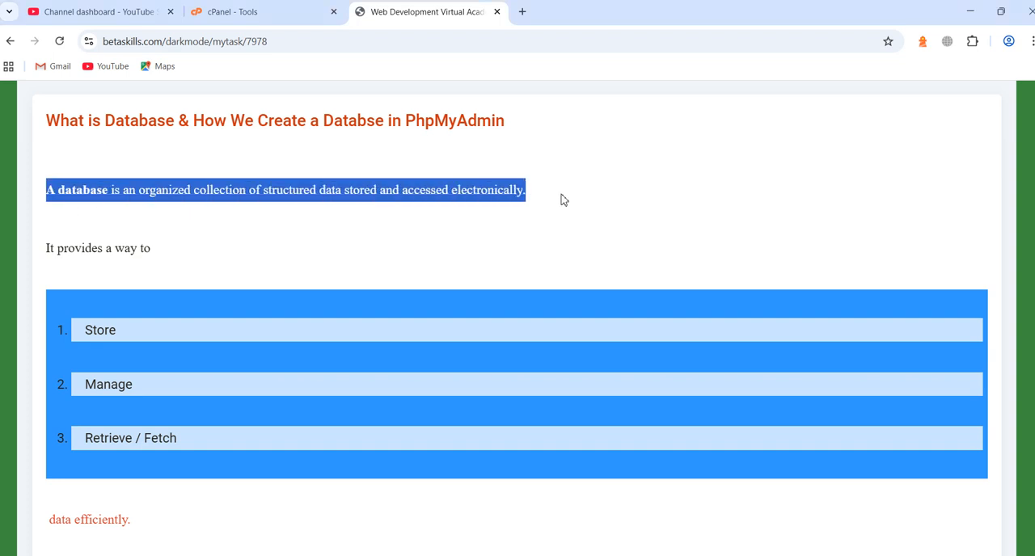
left_click(589, 208)
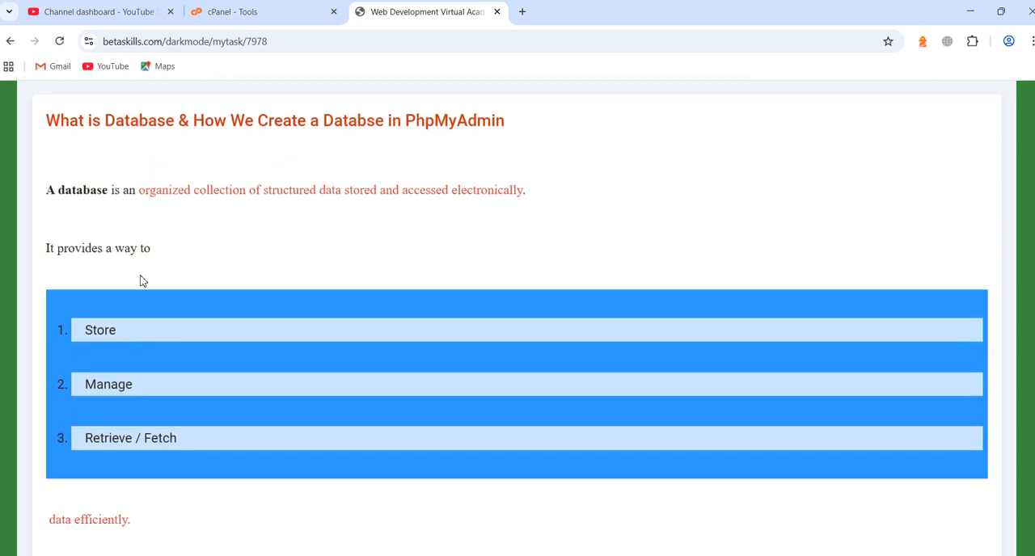
scroll(140, 280, "down", 2)
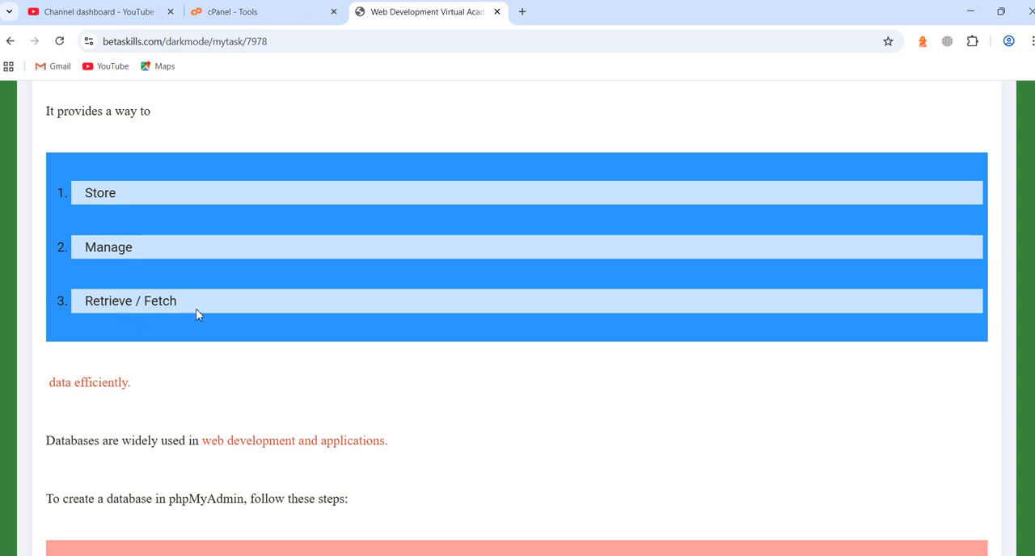
scroll(246, 370, "down", 1)
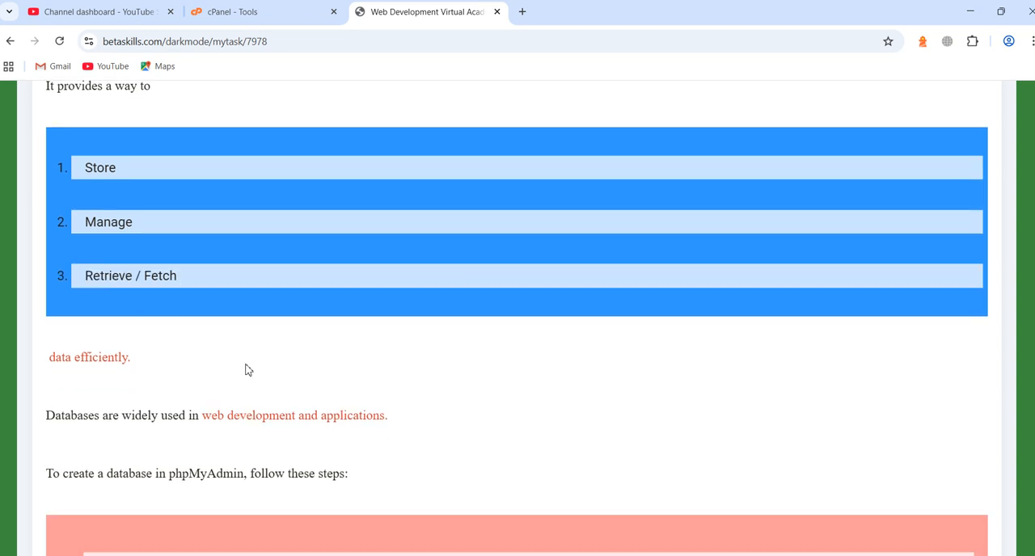
scroll(248, 369, "down", 5)
scroll(255, 368, "down", 2)
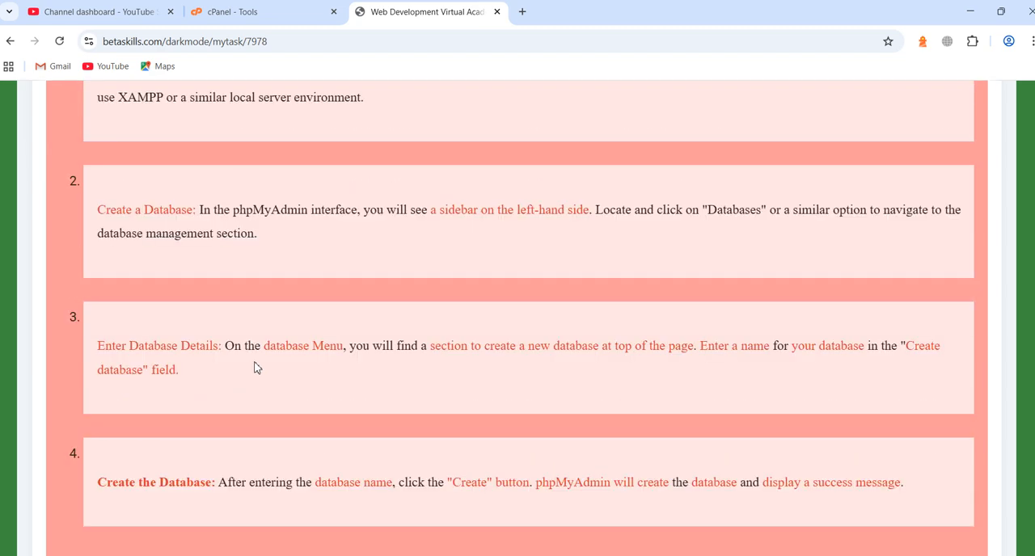
scroll(255, 368, "down", 5)
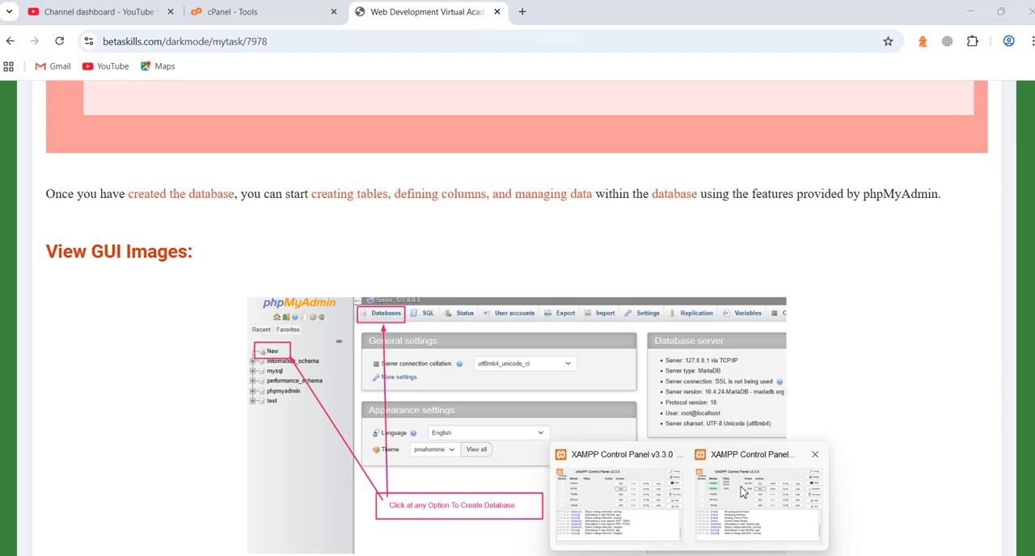
Check the Apache and MySQL modules in the XAMPP Control Panel, and open phpMyAdmin from the localhost dashboard in a new browser tab
left_click(728, 494)
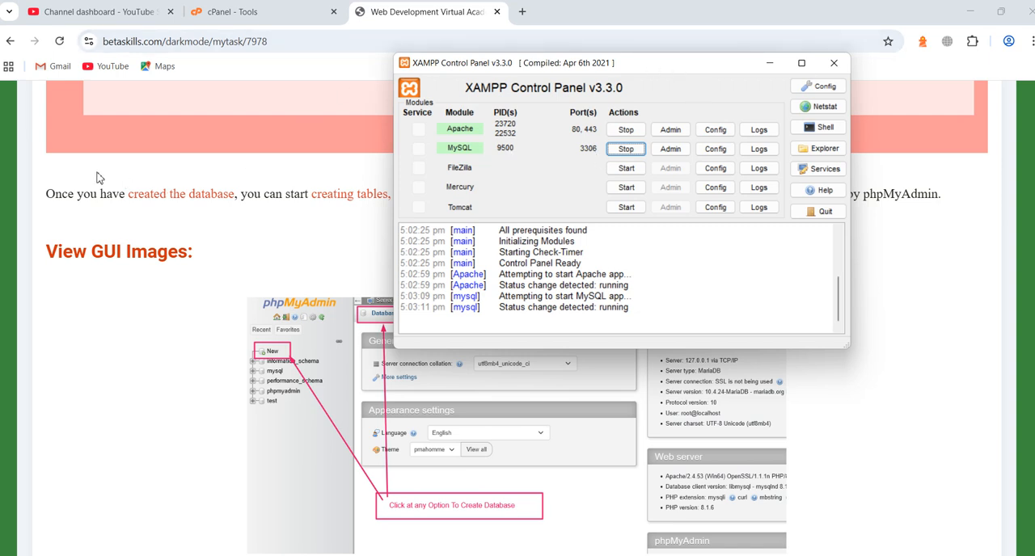
left_click(772, 68)
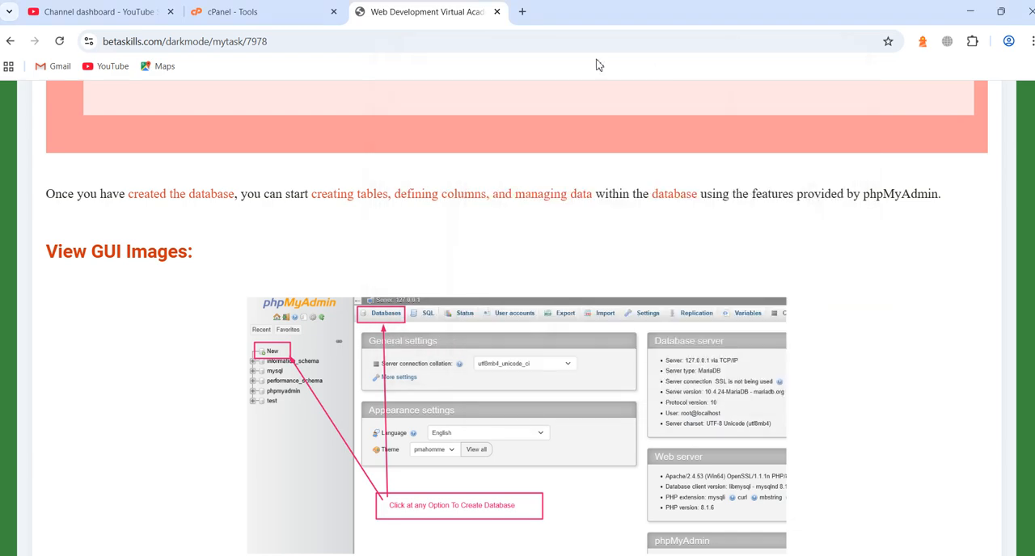
left_click(522, 11)
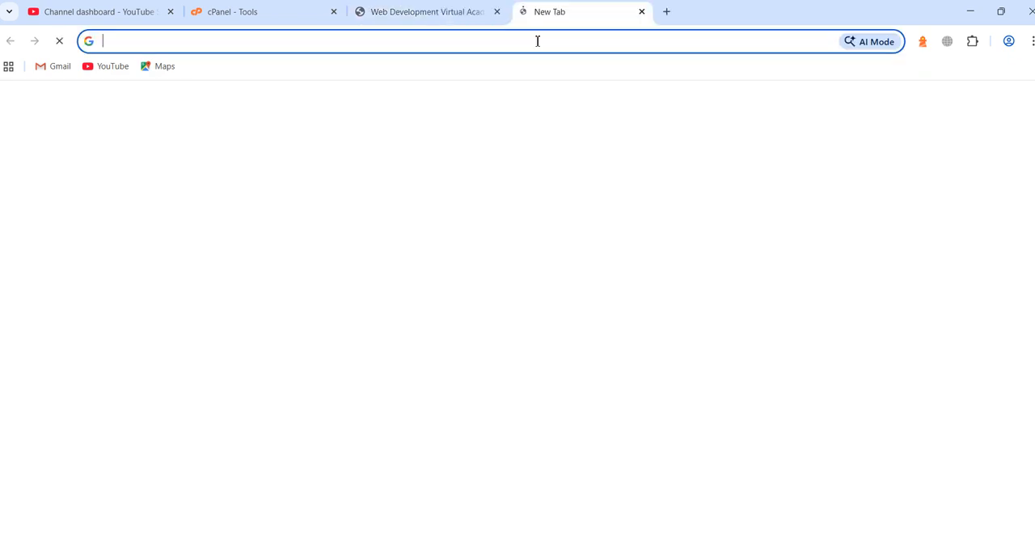
left_click(537, 41)
type("lo")
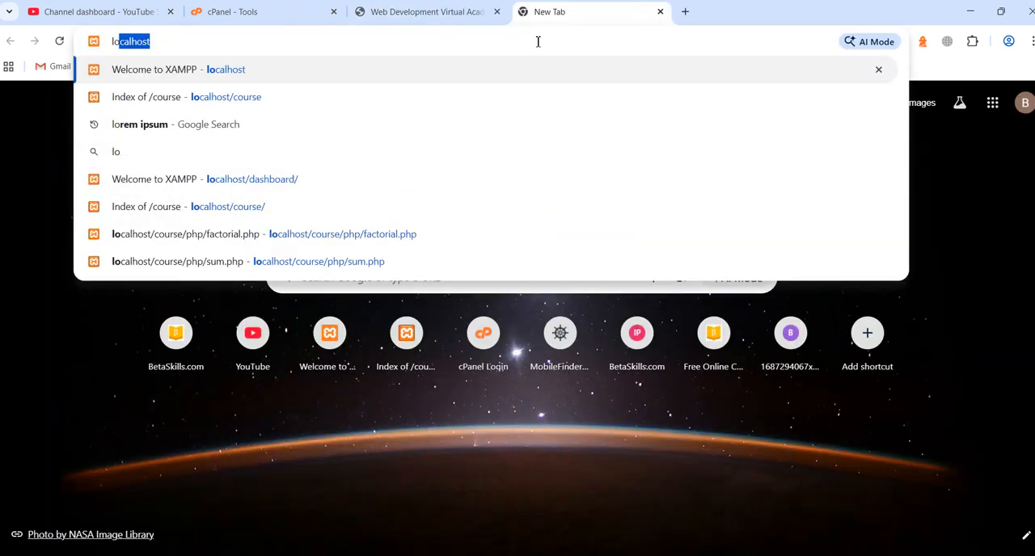
key("Return")
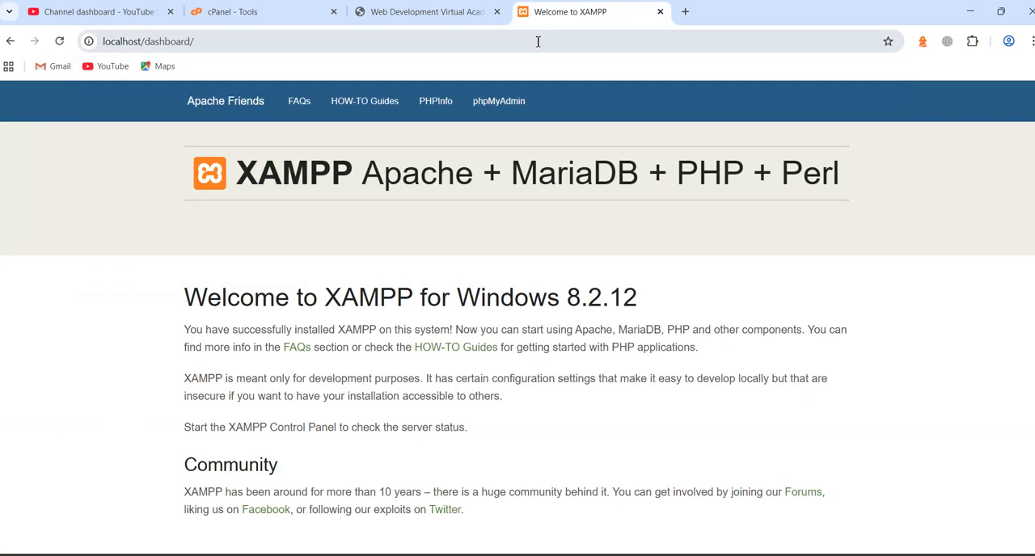
left_click(493, 110)
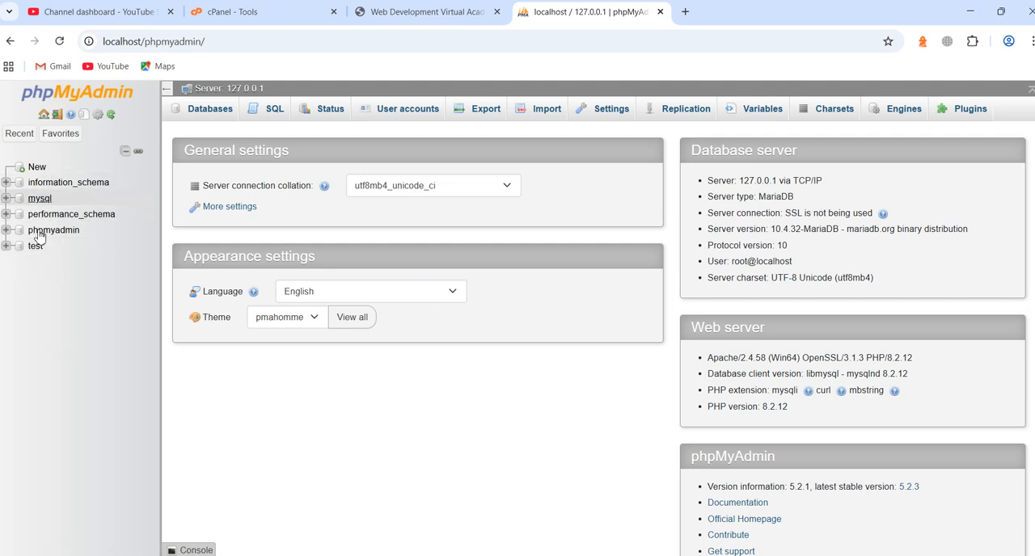
Create a new database named student_db on the local server
left_click(207, 116)
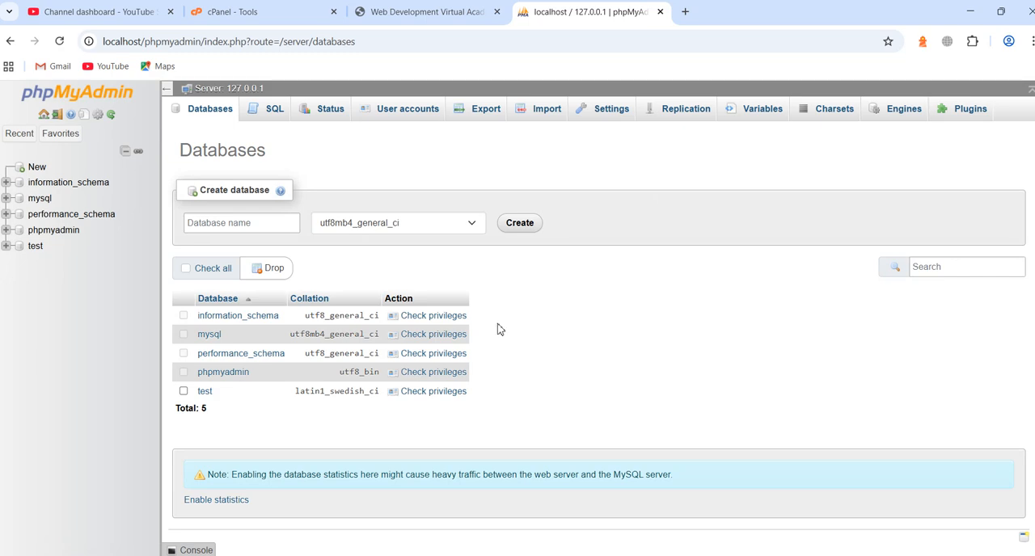
left_click(245, 231)
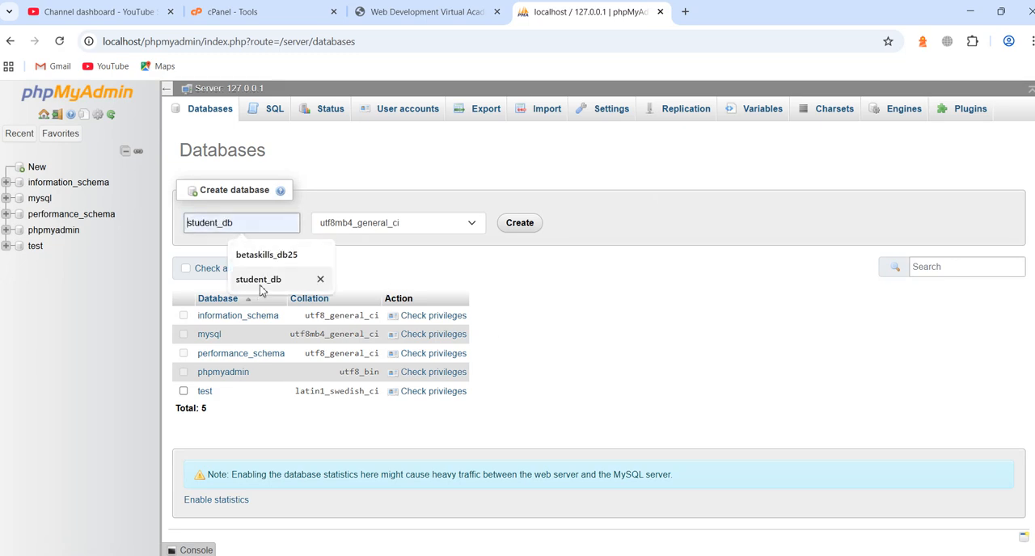
left_click(262, 280)
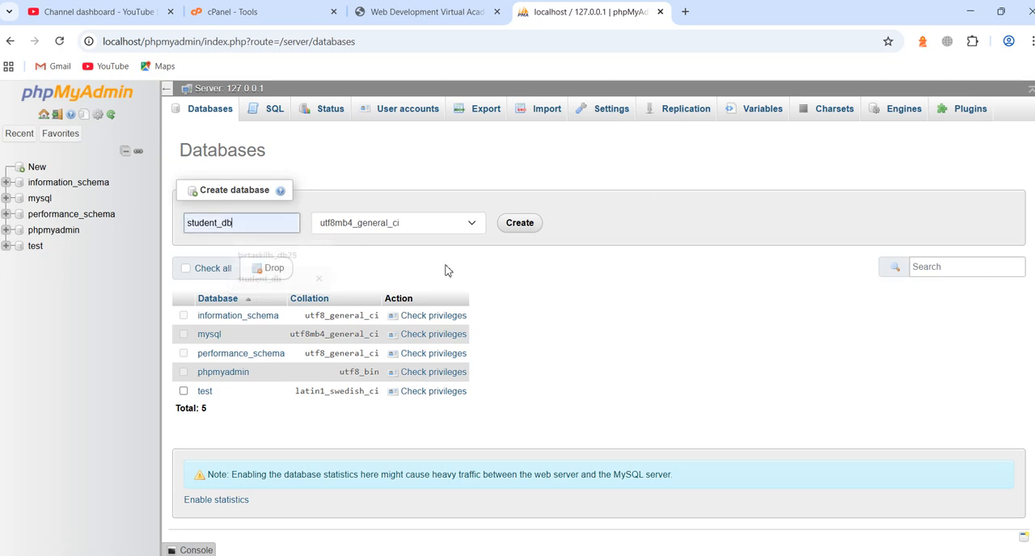
left_click(520, 224)
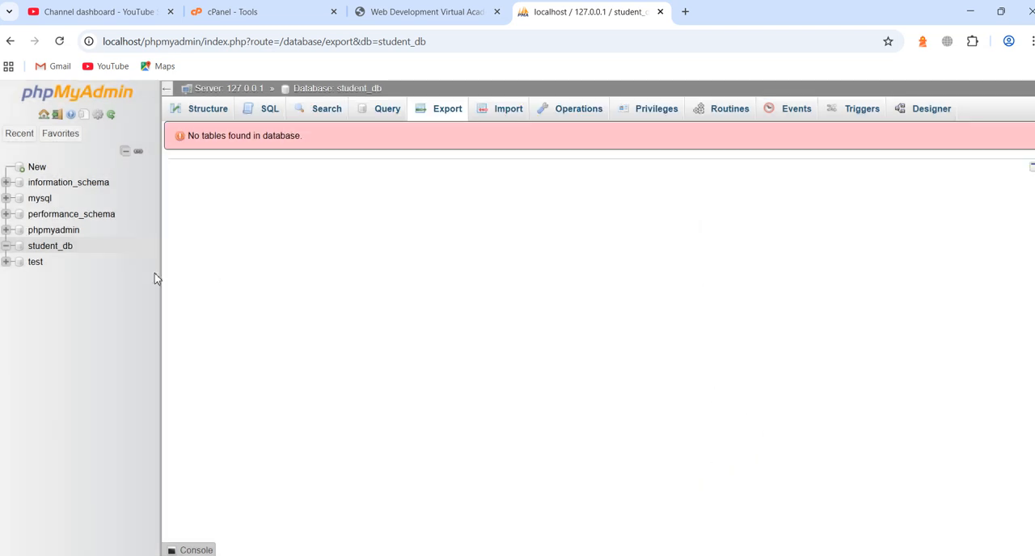
Start a new table named users with 4 columns in the student_db database
left_click(51, 247)
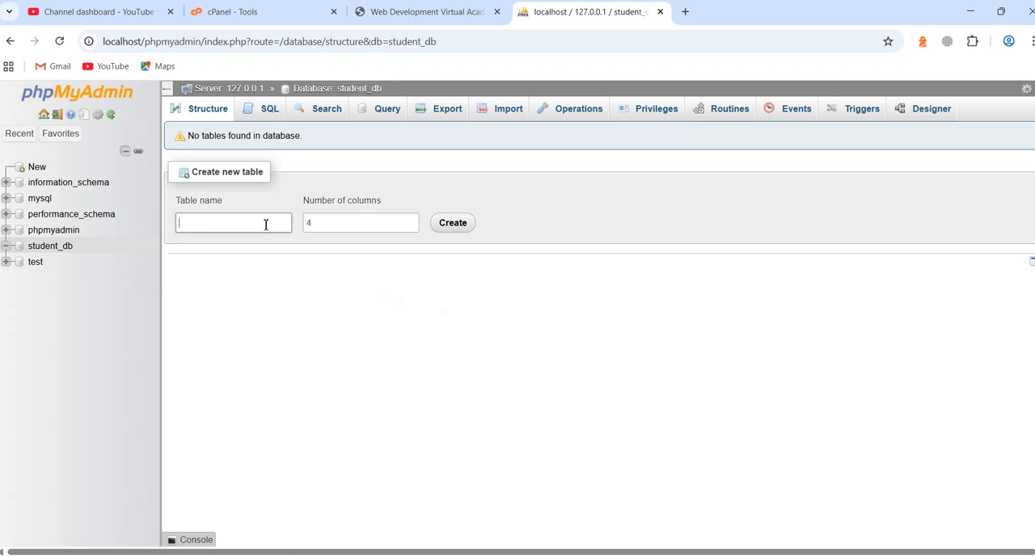
type("users")
left_click(311, 220)
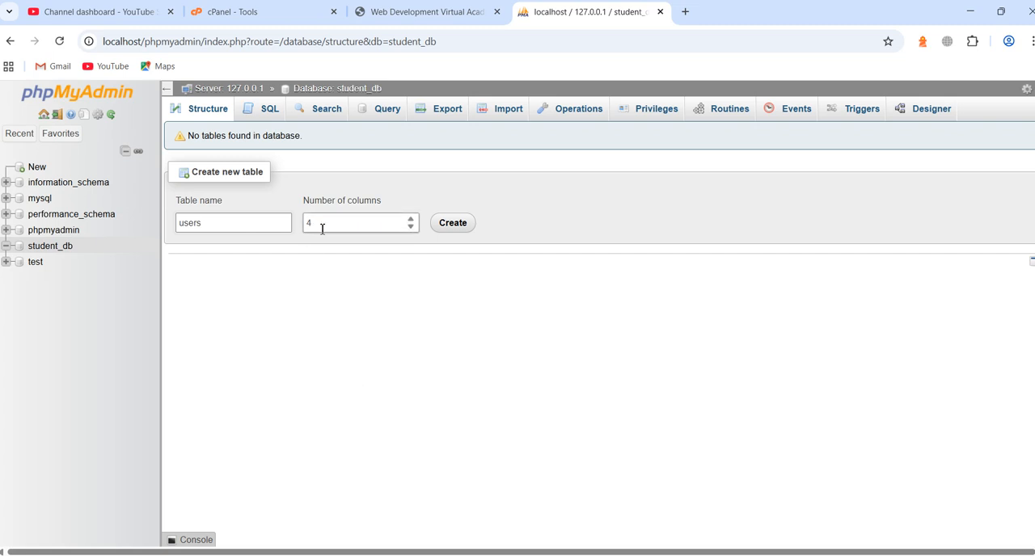
left_click(453, 227)
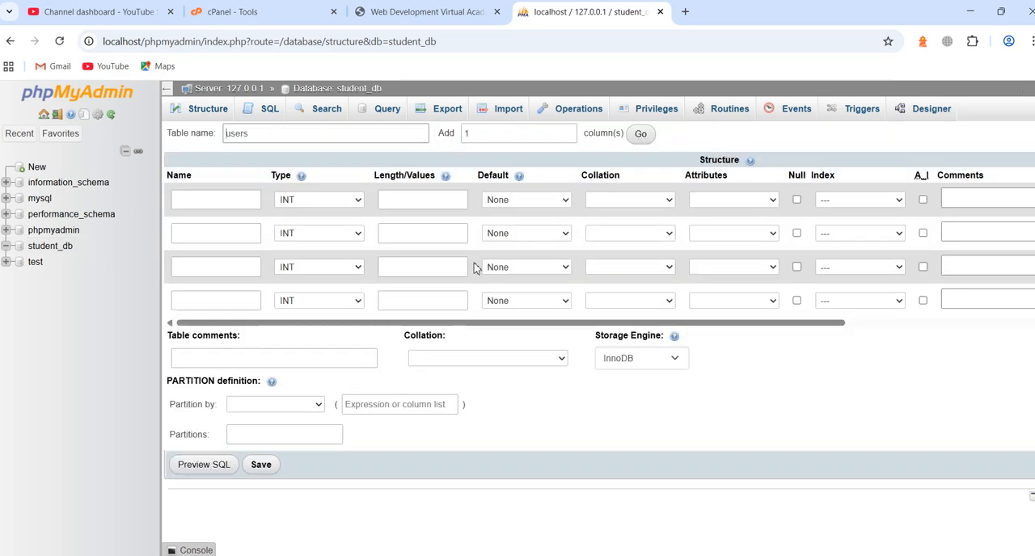
Name the four columns of the users table id, name, email and password
left_click(229, 200)
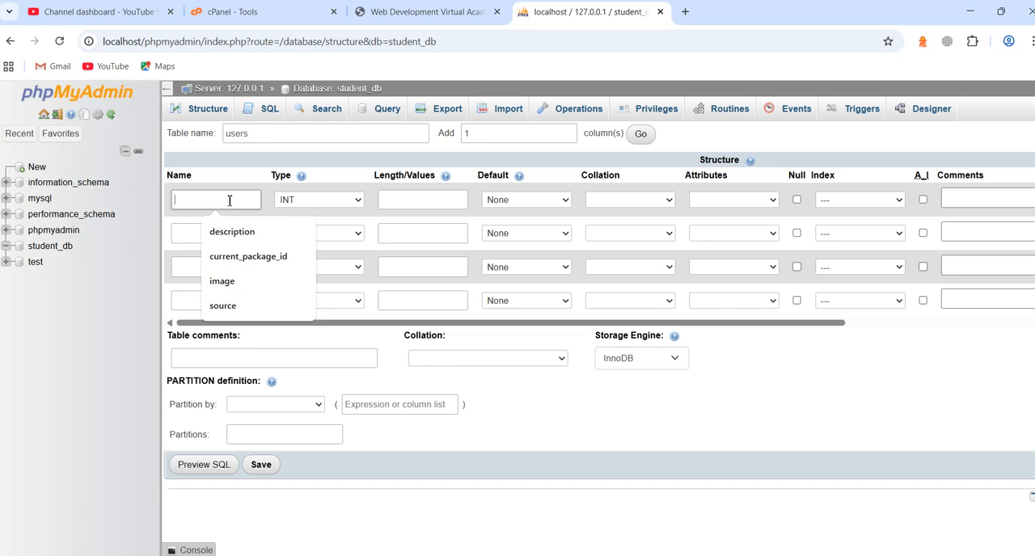
type("id")
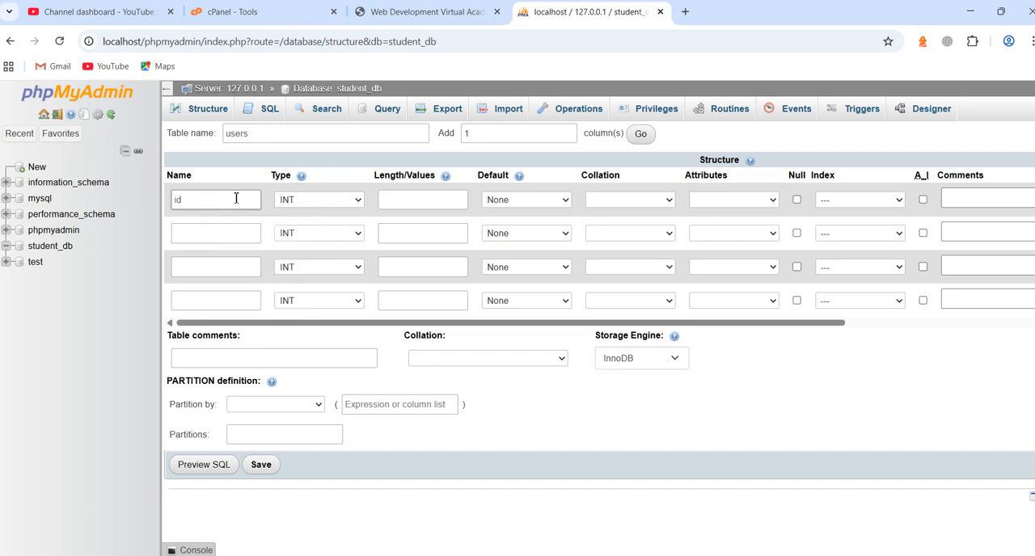
left_click(230, 234)
left_click(230, 234)
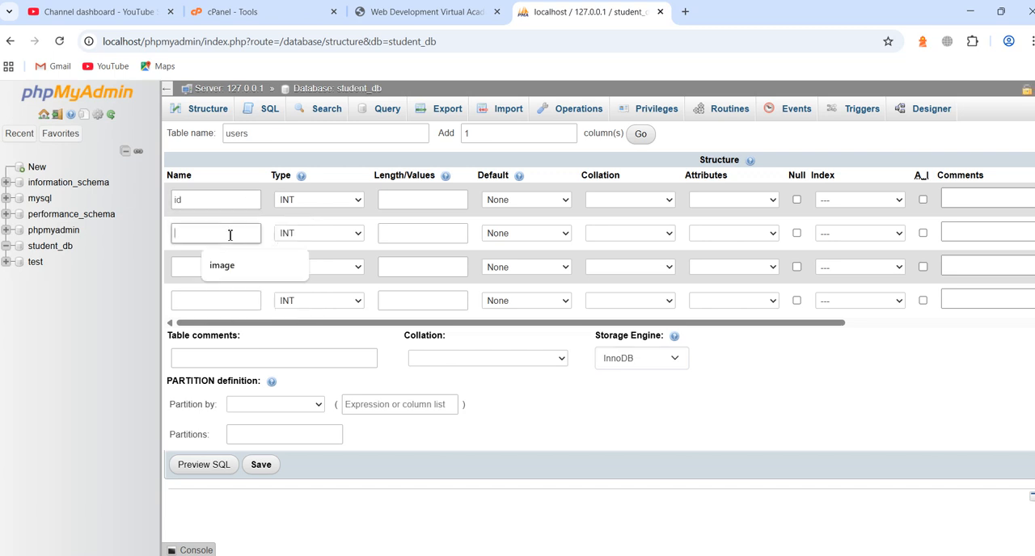
type("name")
left_click(206, 269)
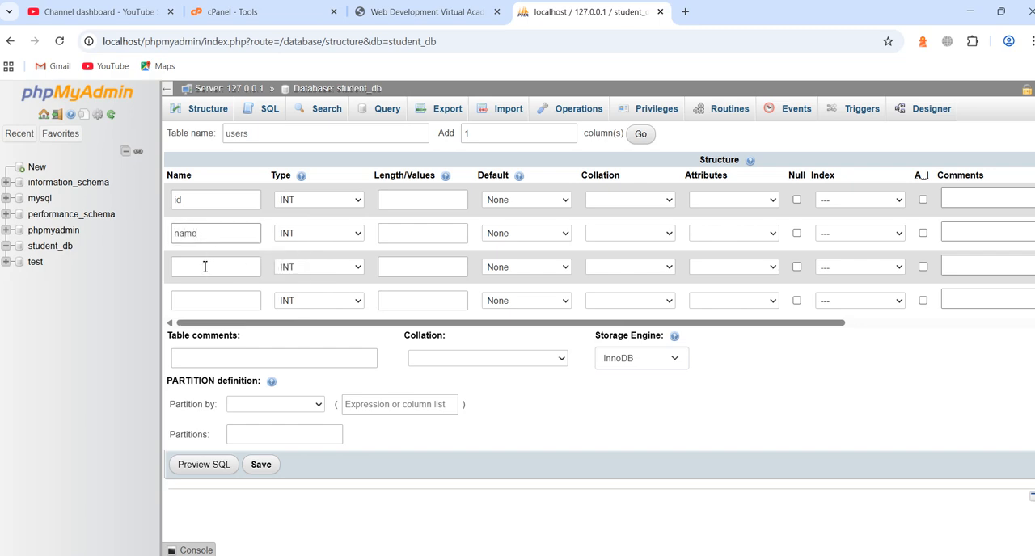
type("email")
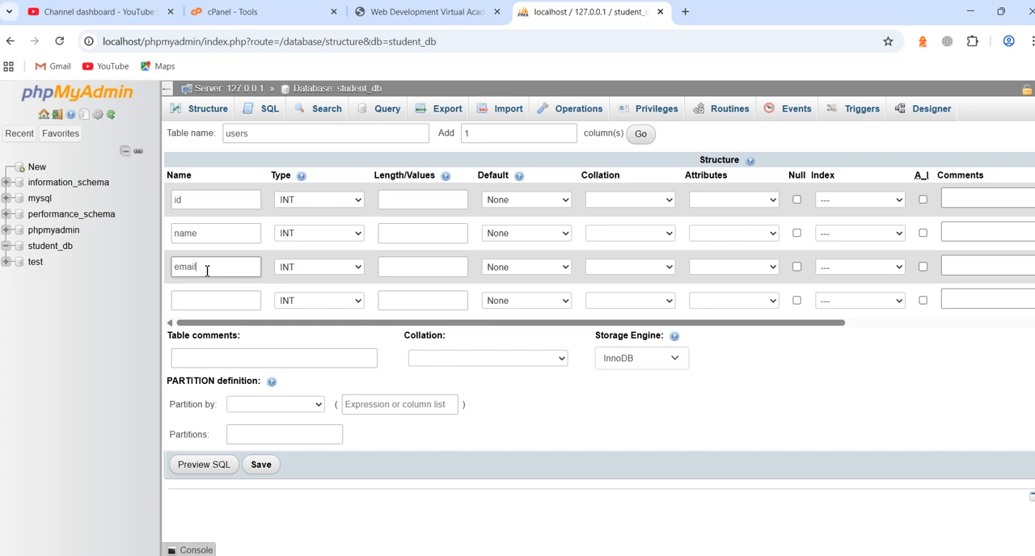
left_click(215, 305)
type("pa")
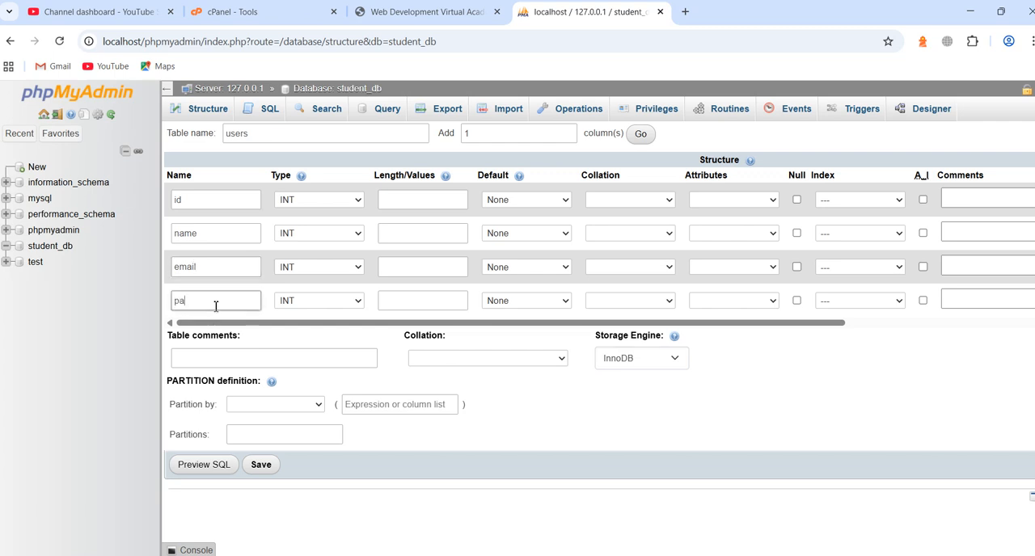
type("ssword")
Set the data type of the name, email and password columns to VARCHAR
left_click(302, 236)
left_click(308, 267)
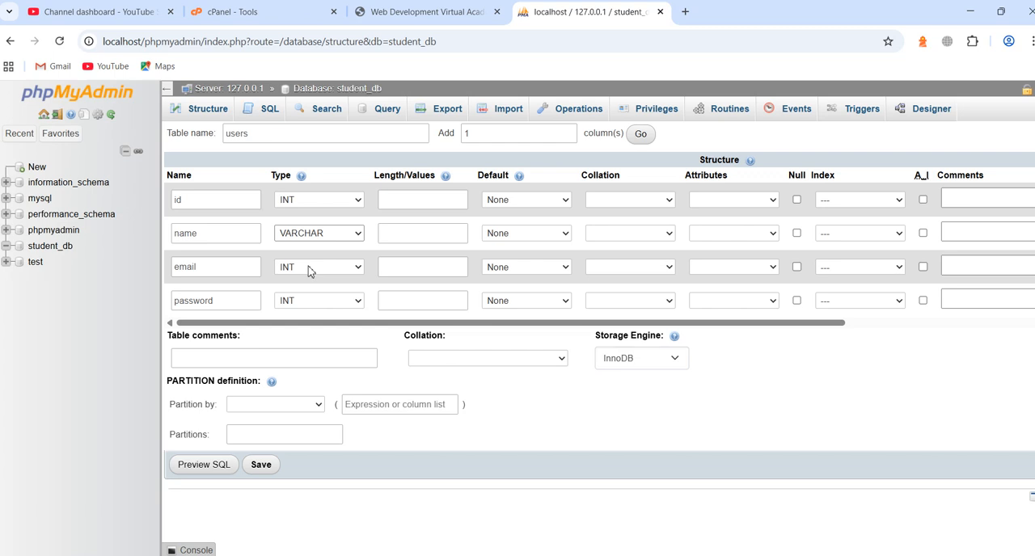
left_click(311, 268)
left_click(312, 297)
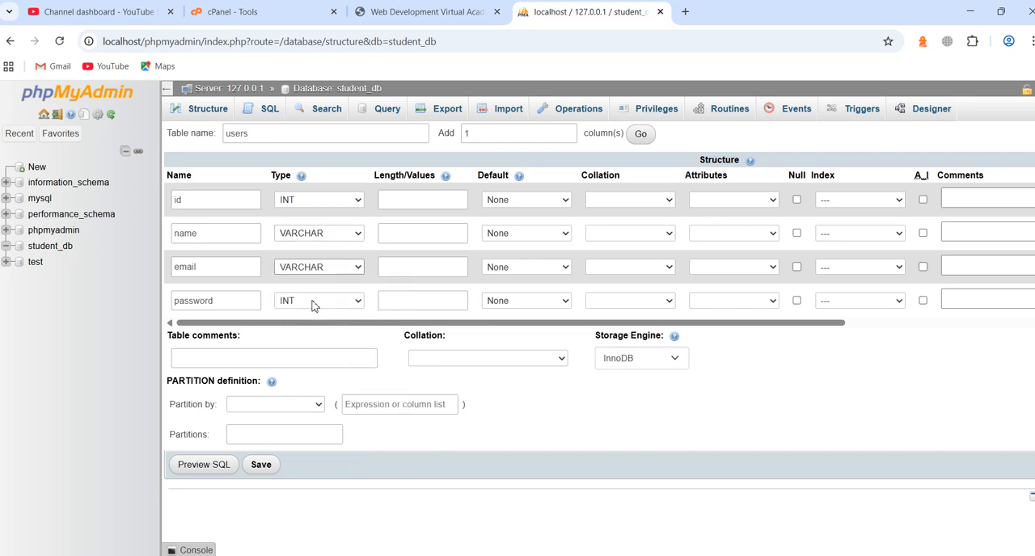
left_click(313, 301)
left_click(323, 23)
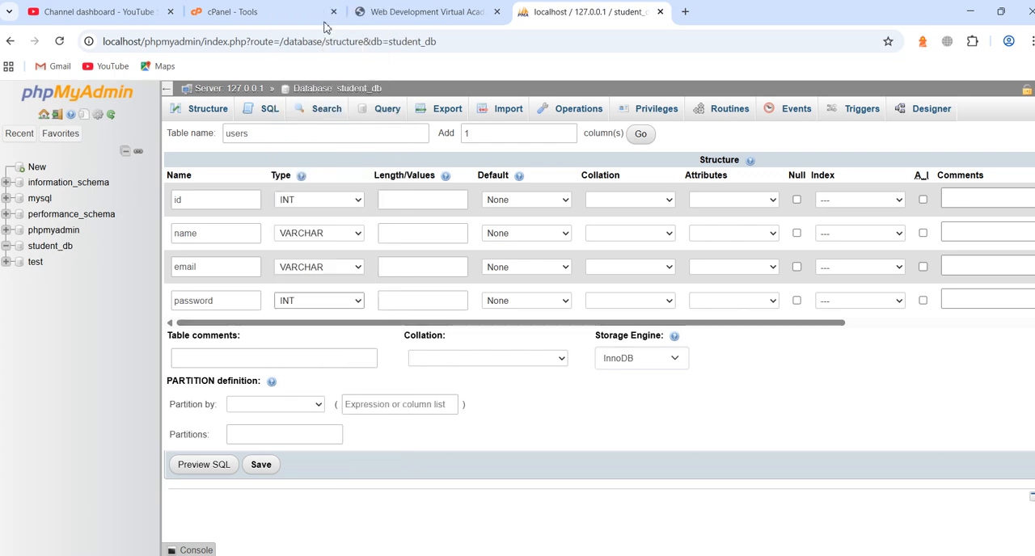
Set the length of the name, email and password columns to 255
left_click(408, 238)
type("2")
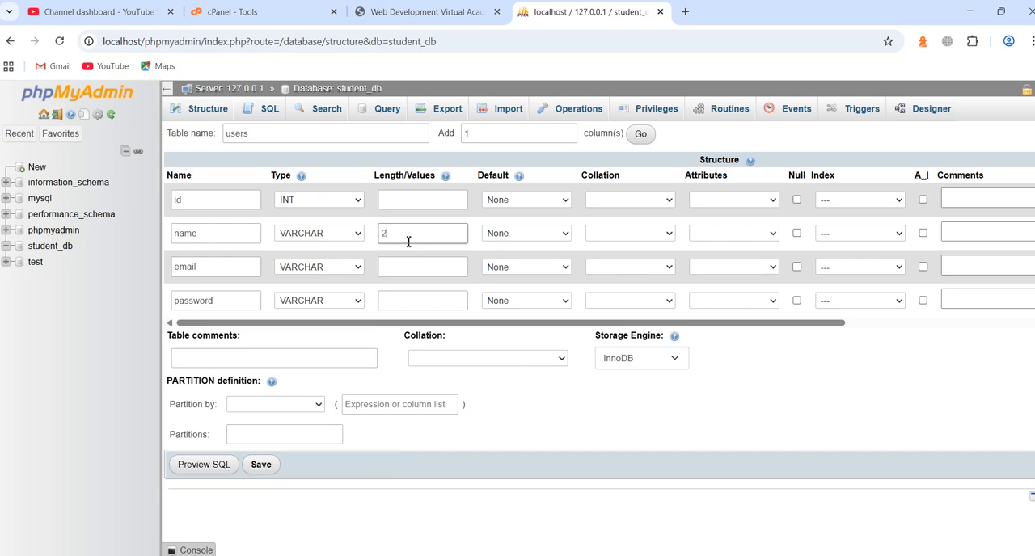
type("55")
left_click_drag(414, 234, 370, 232)
key("ctrl+c")
left_click(412, 272)
key("ctrl+v")
left_click(411, 301)
key("ctrl+v")
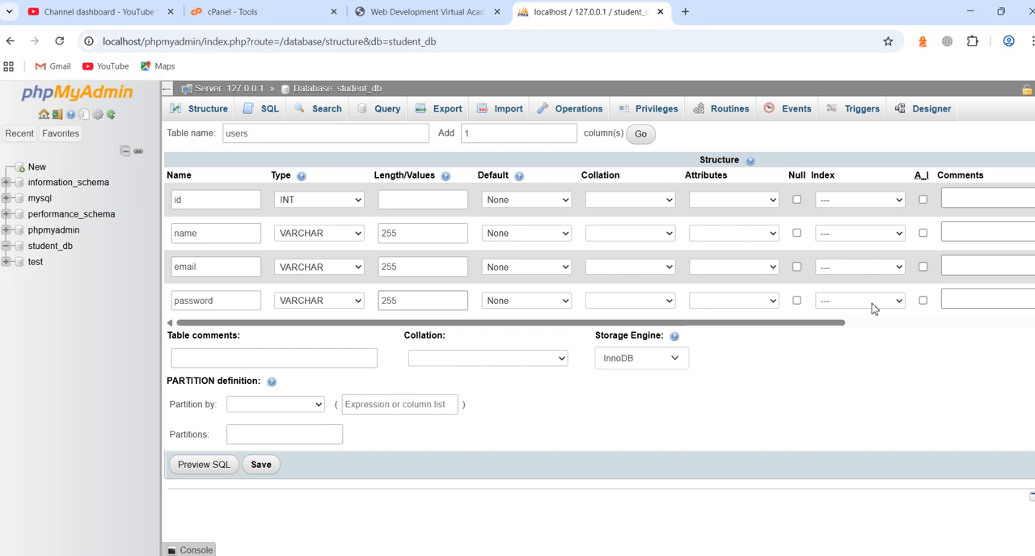
Make the id column the PRIMARY index of the users table and enable auto-increment for it
left_click_drag(829, 323, 793, 329)
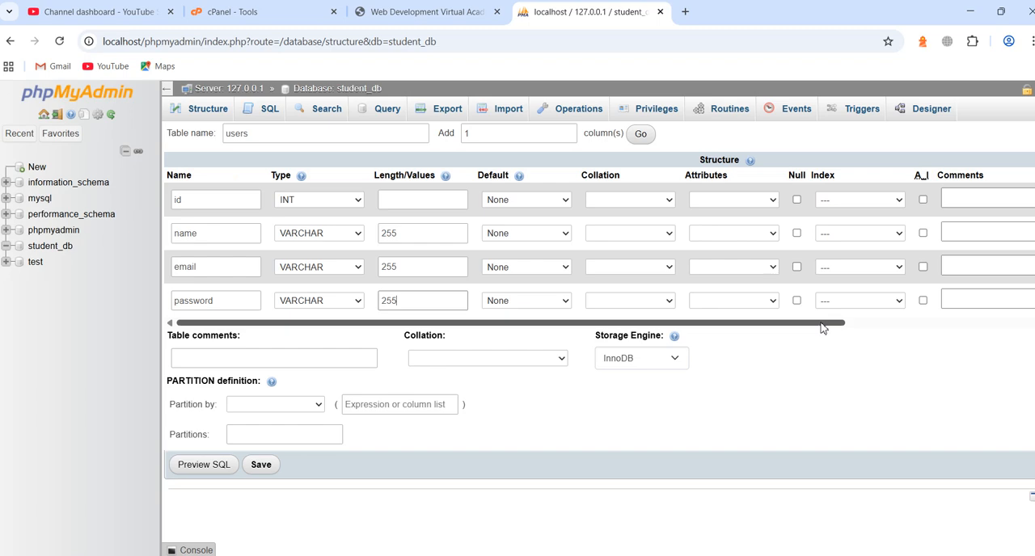
left_click_drag(823, 328, 864, 328)
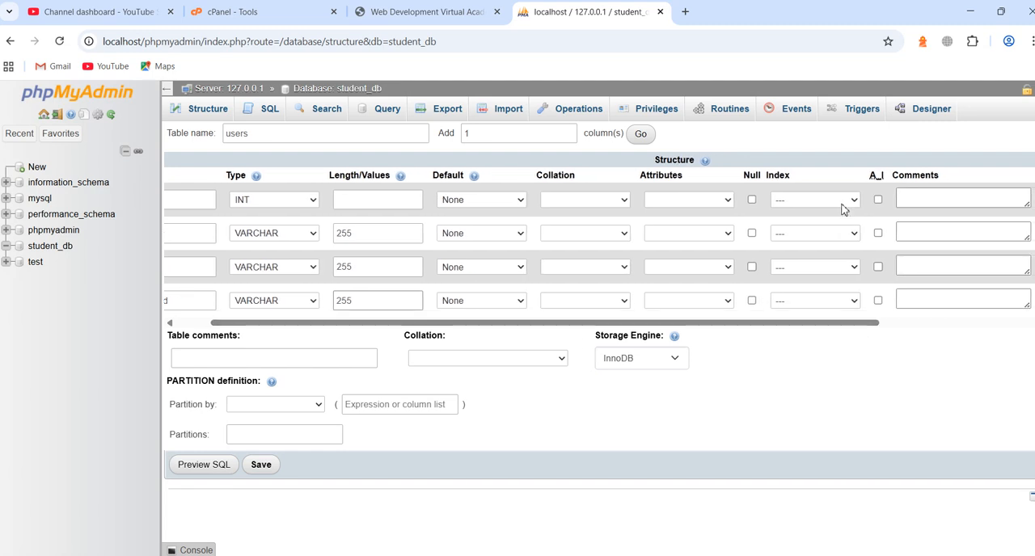
left_click(841, 202)
left_click(840, 232)
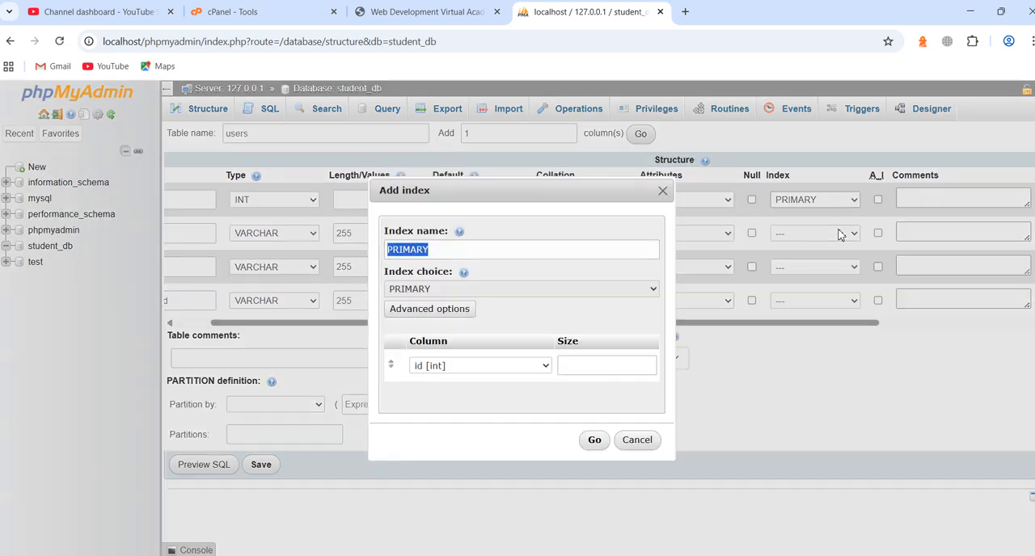
left_click(593, 442)
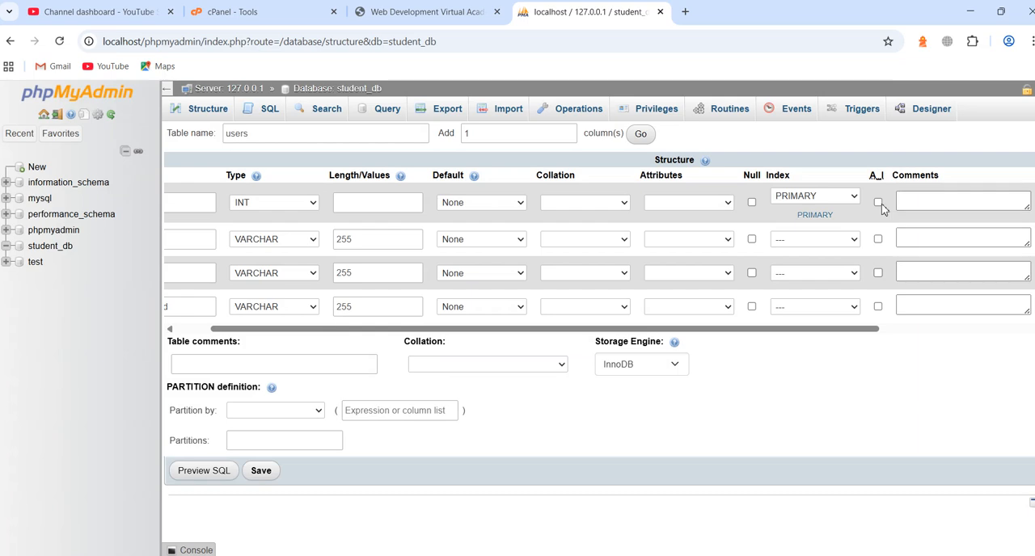
left_click(878, 202)
Allow null values in the name, email and password columns and save the users table
left_click(751, 239)
left_click(751, 273)
left_click(752, 307)
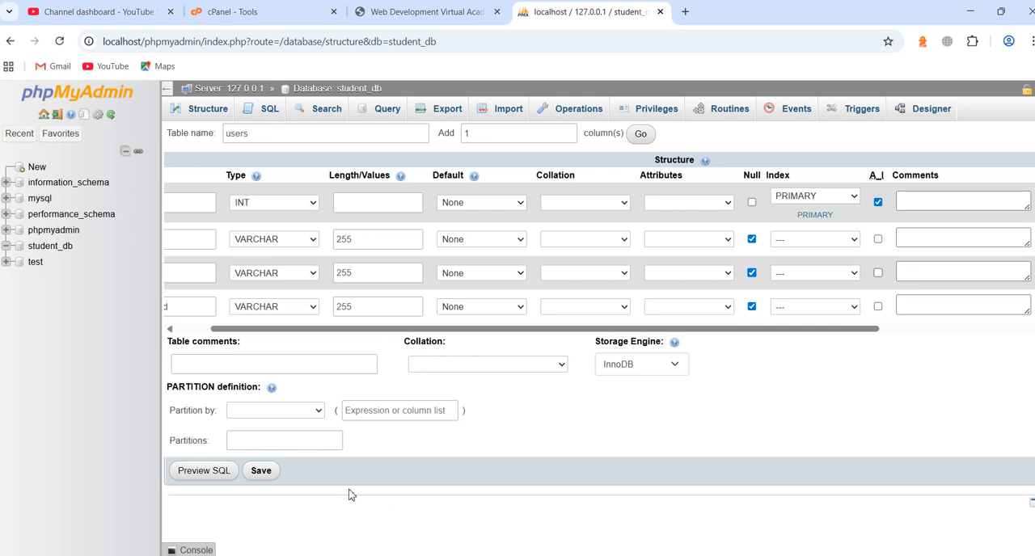
left_click(262, 473)
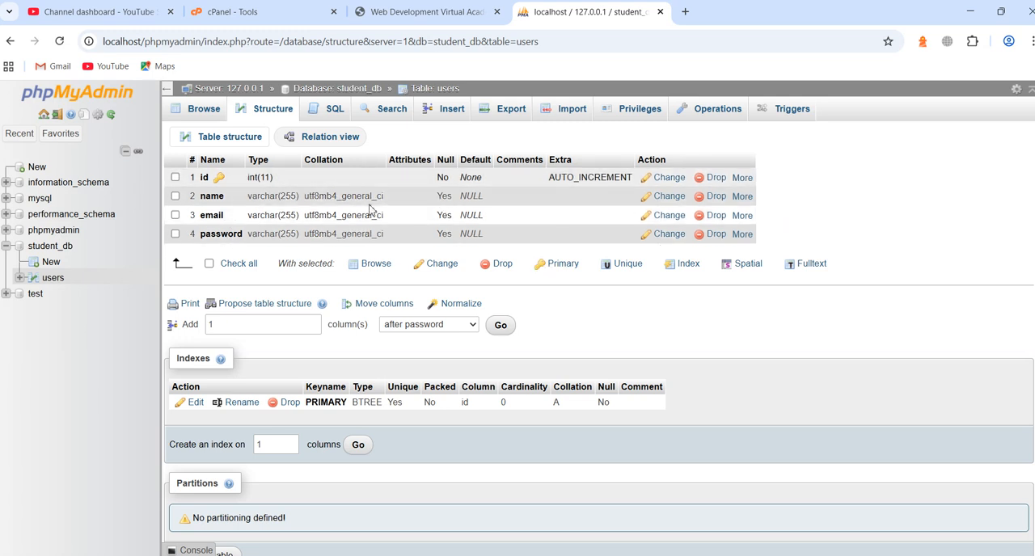
Start a new row in the users table and fill in the user's name and e-mail address
left_click(454, 114)
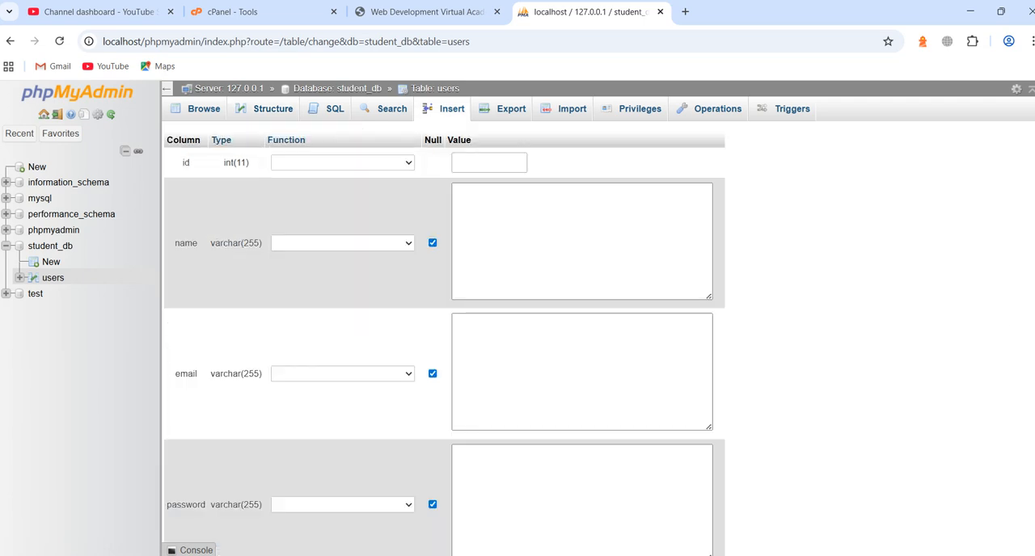
left_click(610, 220)
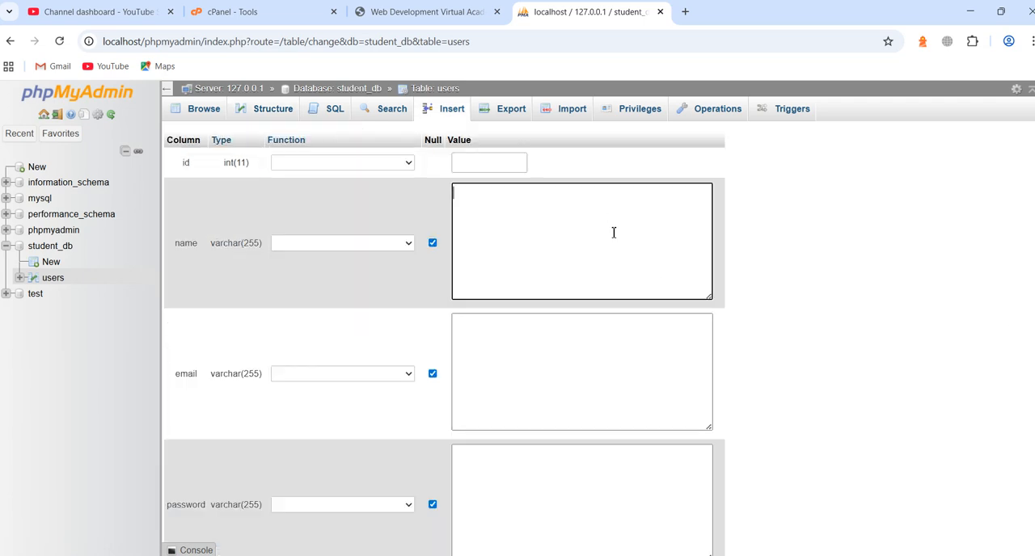
type("kamran")
left_click(579, 348)
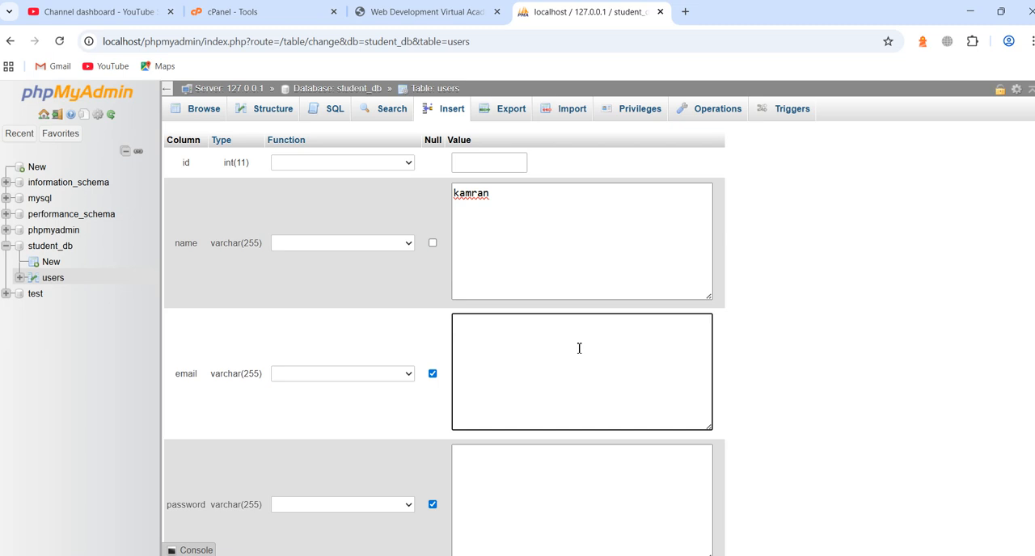
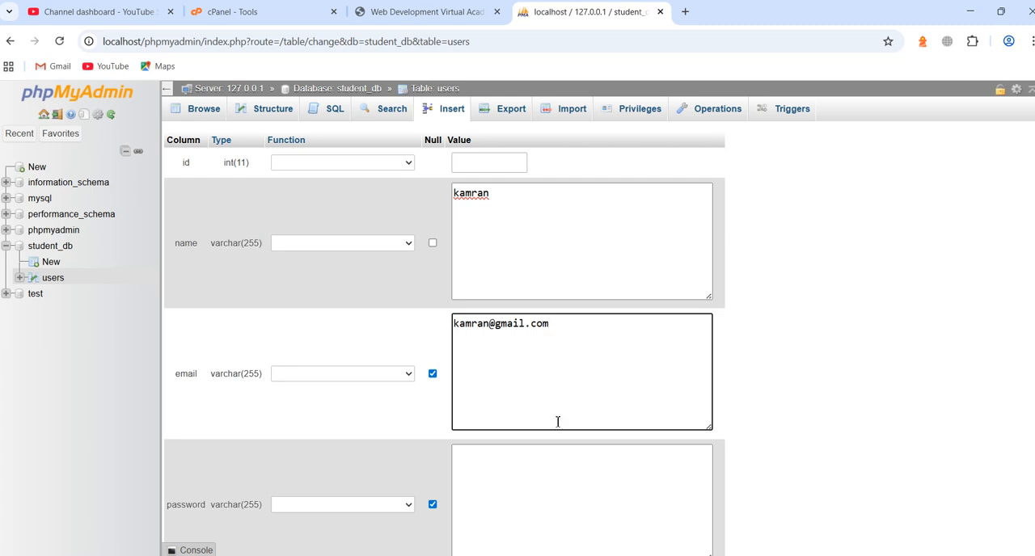
Enter the user's password in the password column and insert the row into the users table
left_click(558, 475)
type("123456")
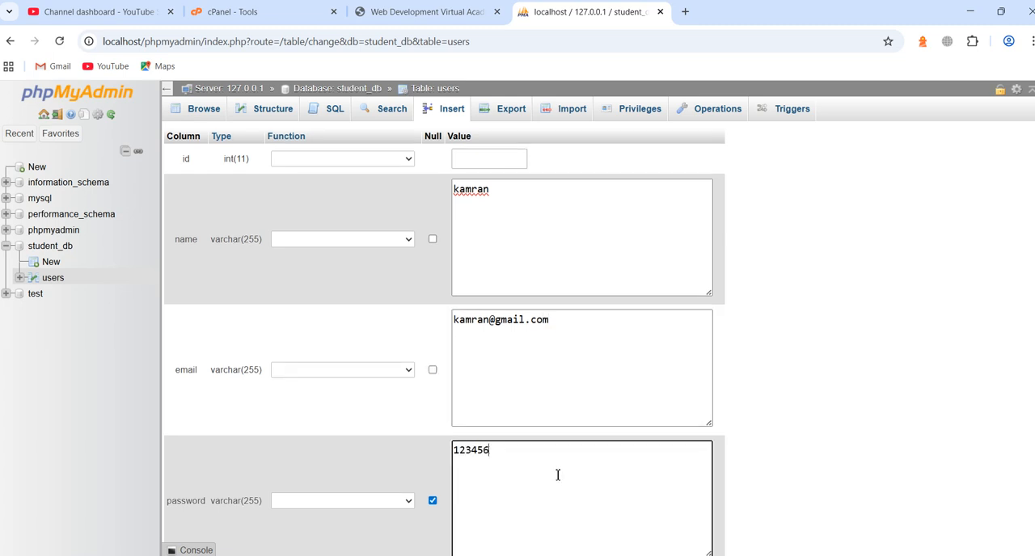
scroll(557, 475, "down", 2)
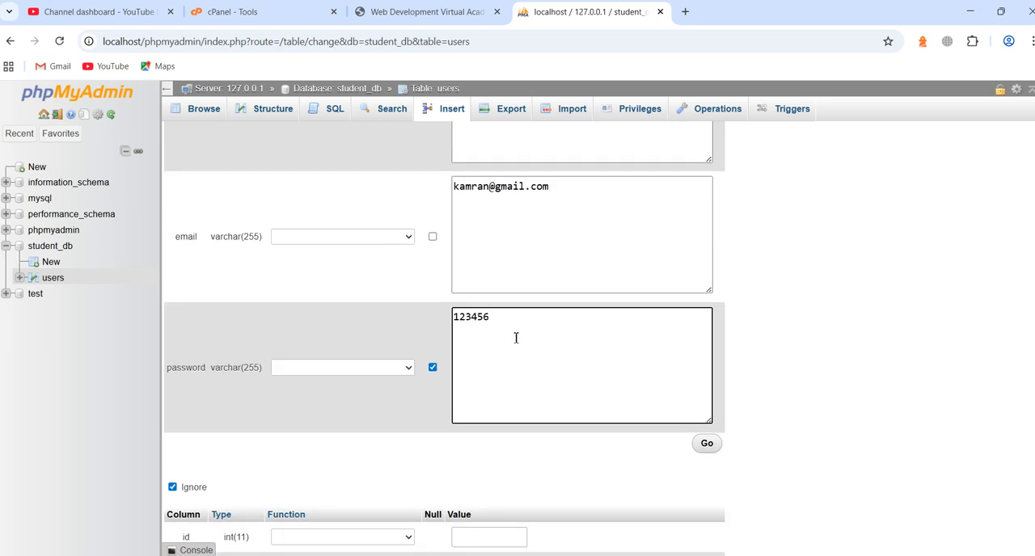
left_click(708, 447)
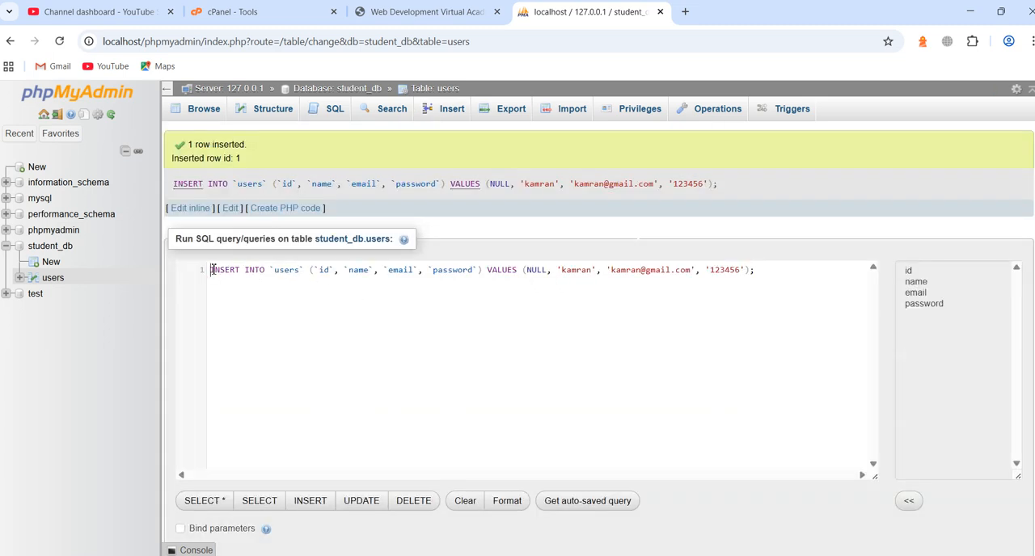
Highlight the generated INSERT statement to examine it, and open the stored rows of the users table
left_click_drag(209, 270, 763, 269)
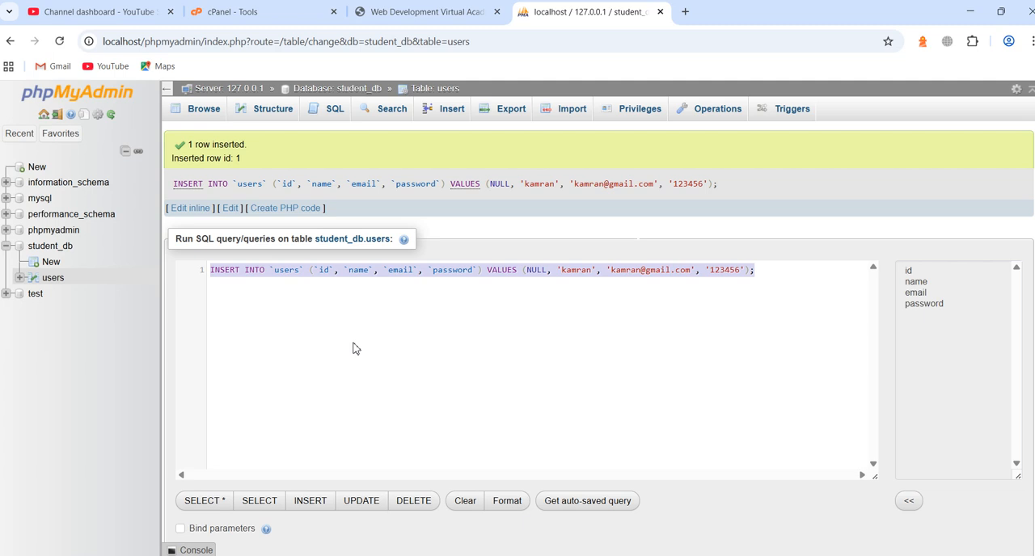
left_click(772, 313)
left_click_drag(773, 272, 466, 270)
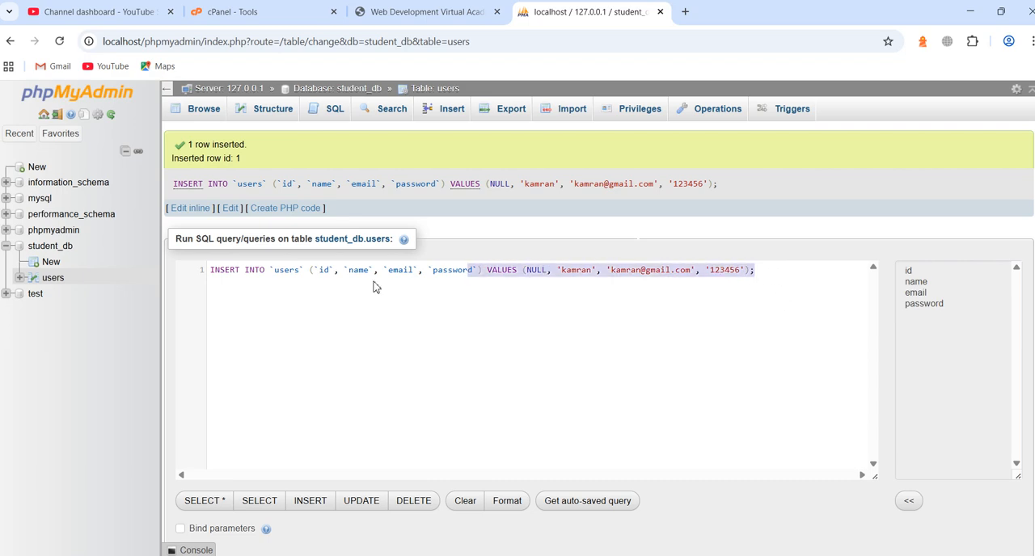
left_click_drag(373, 286, 212, 272)
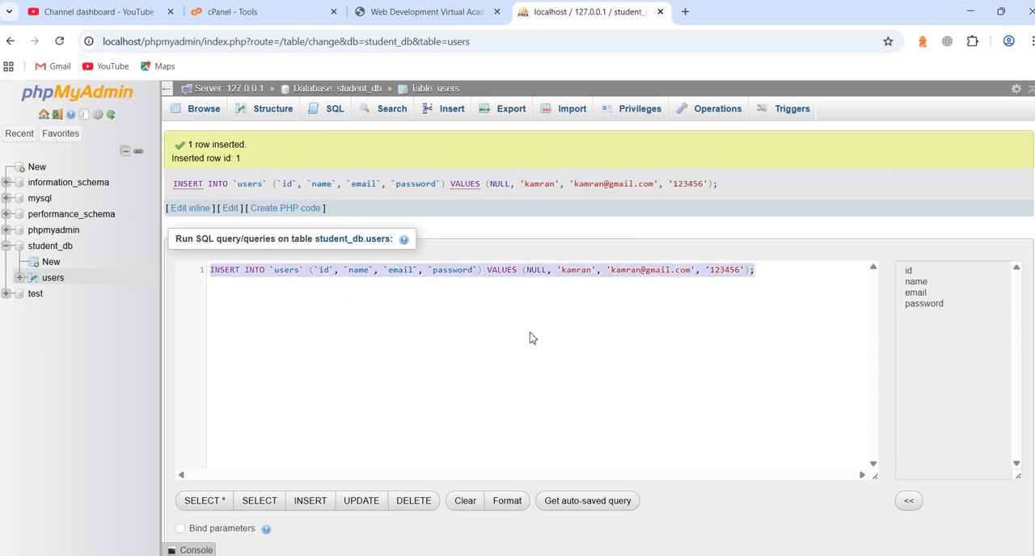
left_click(213, 118)
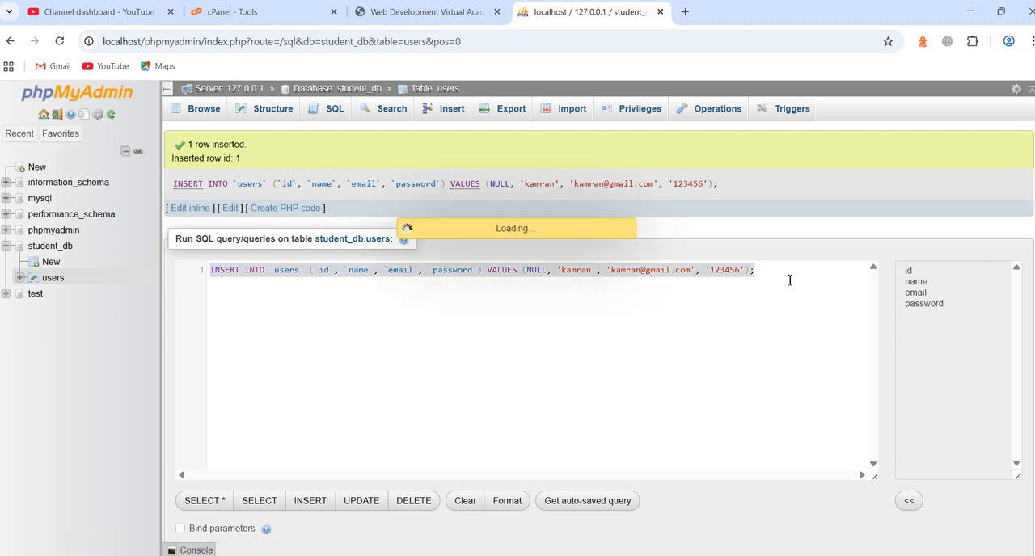